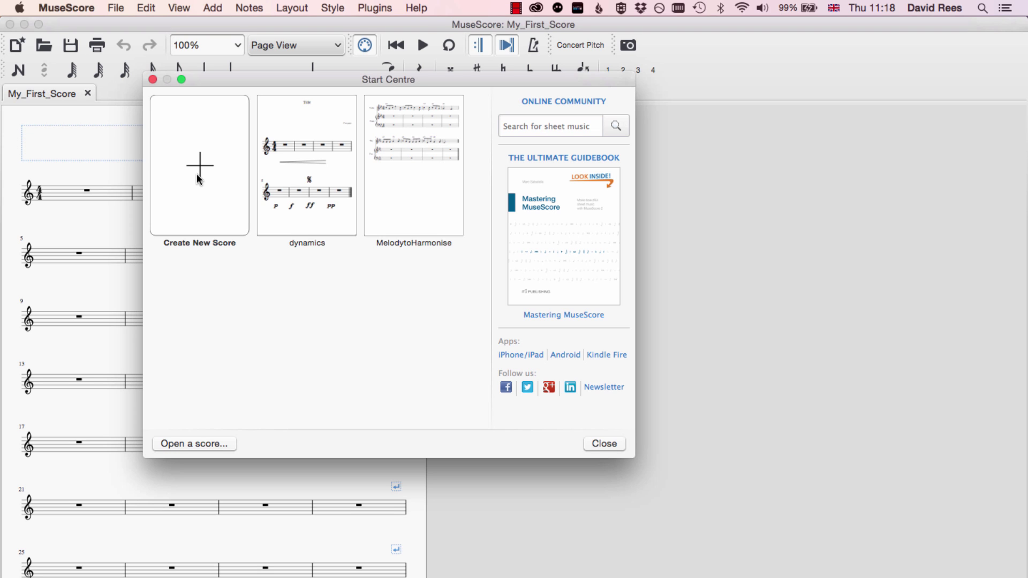
- Start a new score titled 'Dave's Tune' with subtitle 'An example'
click(197, 174)
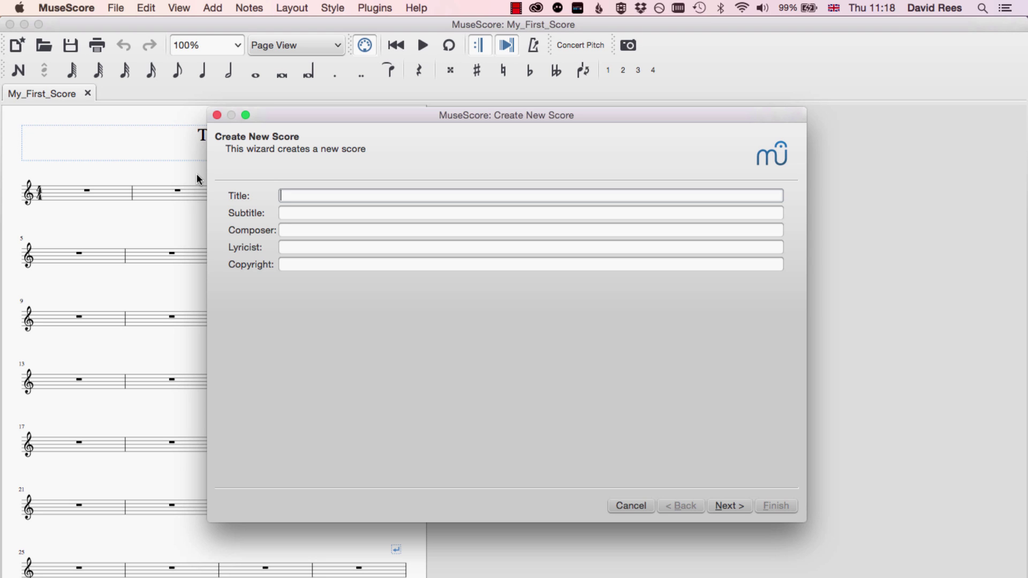
text(DA)
key(BackSpace)
text(ave's Tune)
key(Tab)
text(An example)
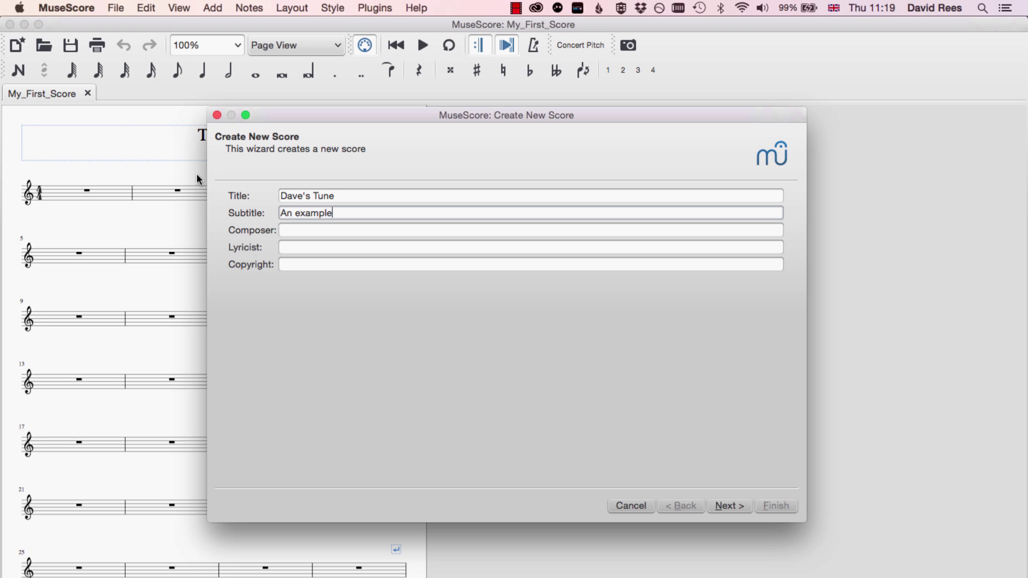
- Enter the composer's name and a 2016 copyright line for the score
click(301, 232)
text(David Rees)
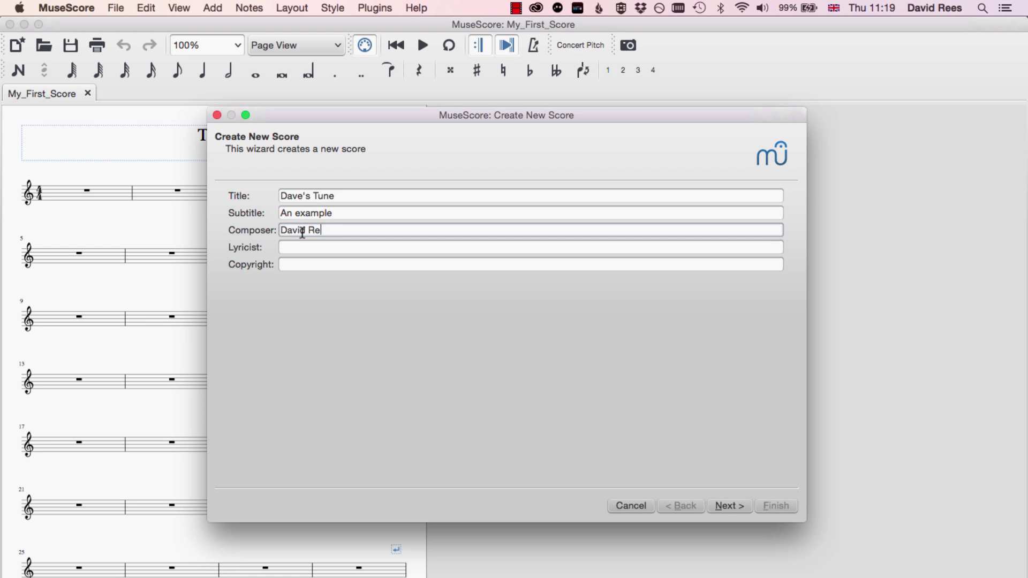
click(302, 249)
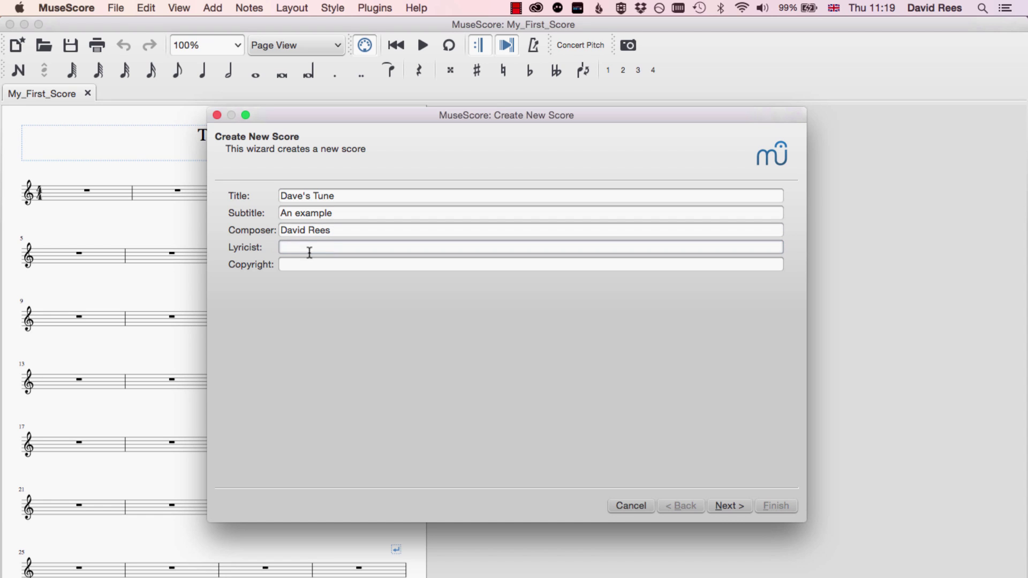
click(310, 263)
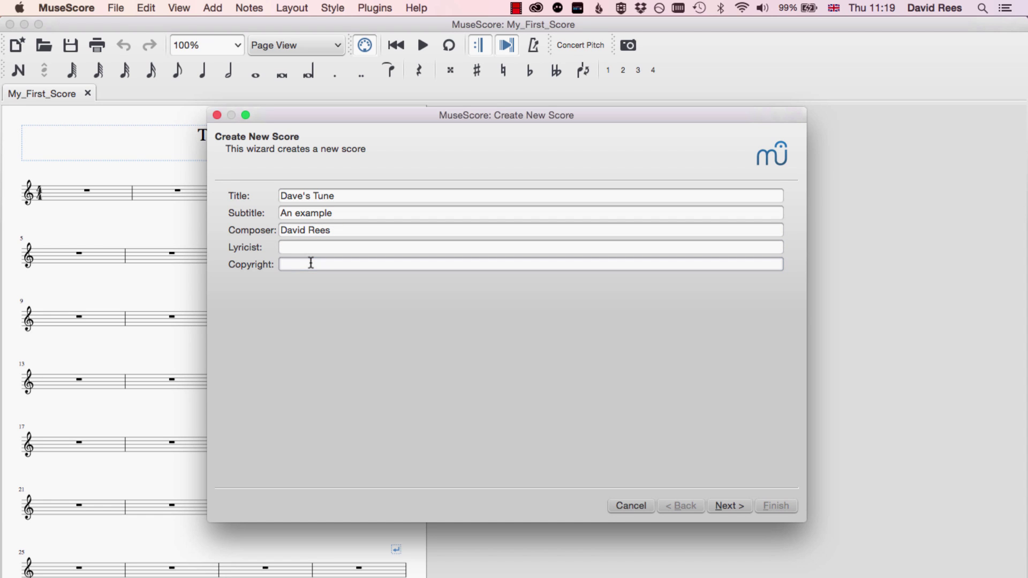
text(David Rees 2016)
- Advance to the Select Template File page and browse the template list
click(726, 506)
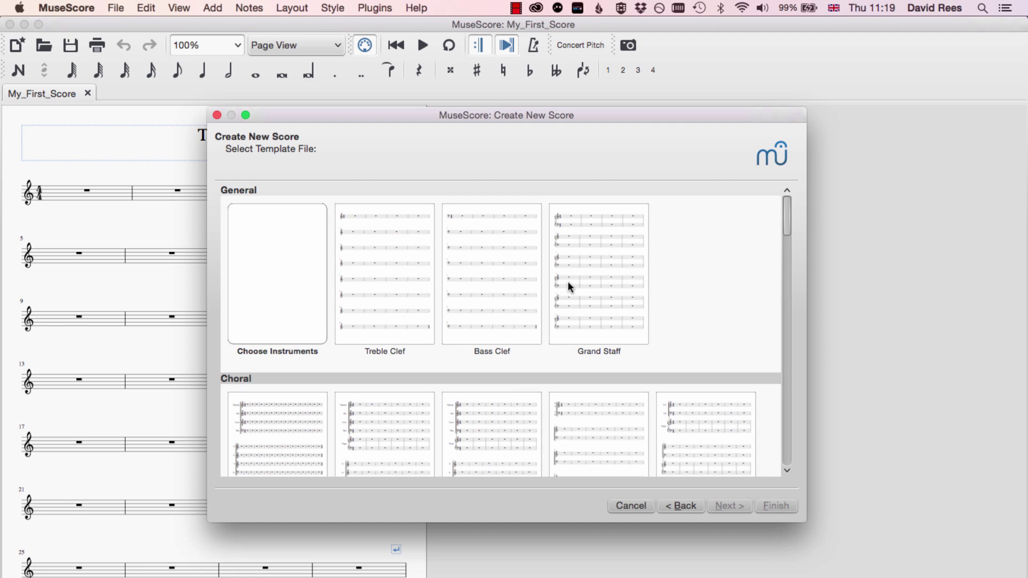
scroll(569, 284, down, 10)
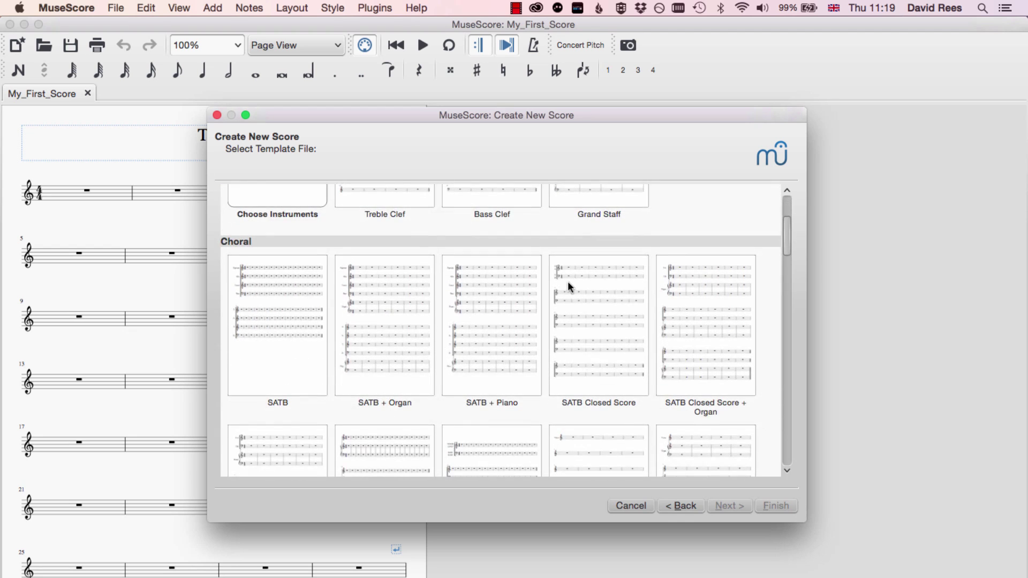
scroll(568, 283, down, 8)
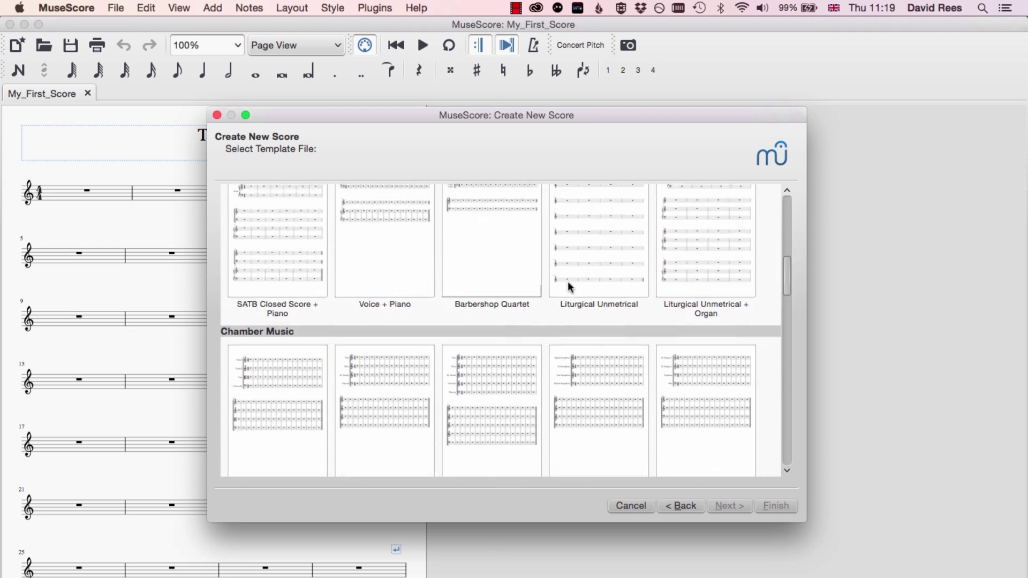
scroll(569, 286, down, 10)
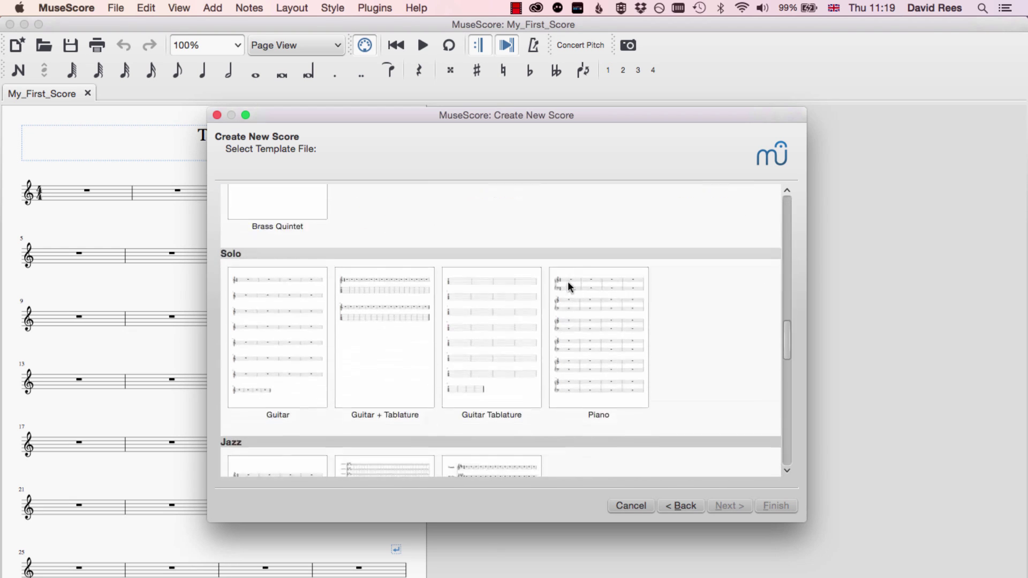
scroll(569, 284, down, 5)
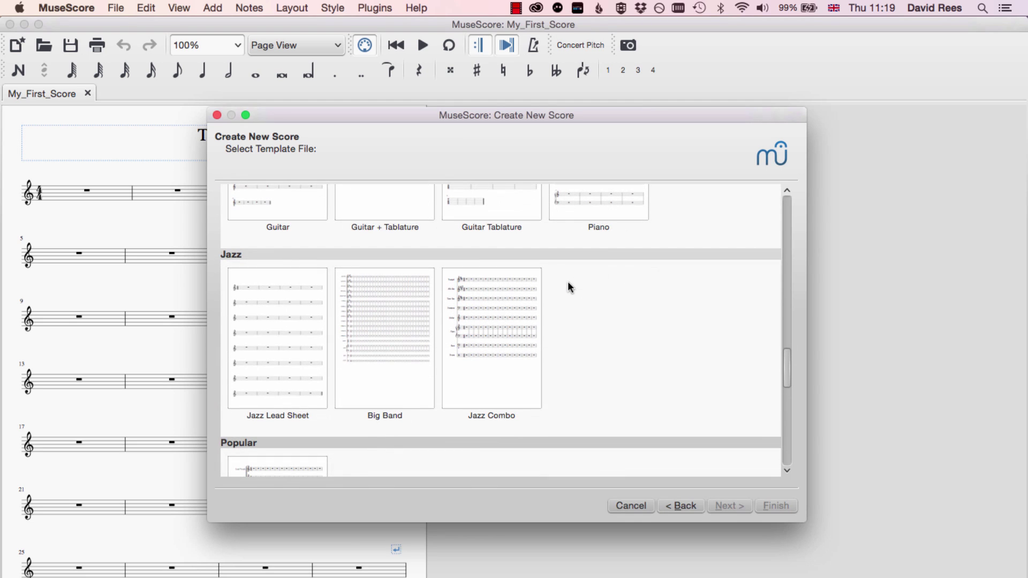
scroll(568, 287, down, 4)
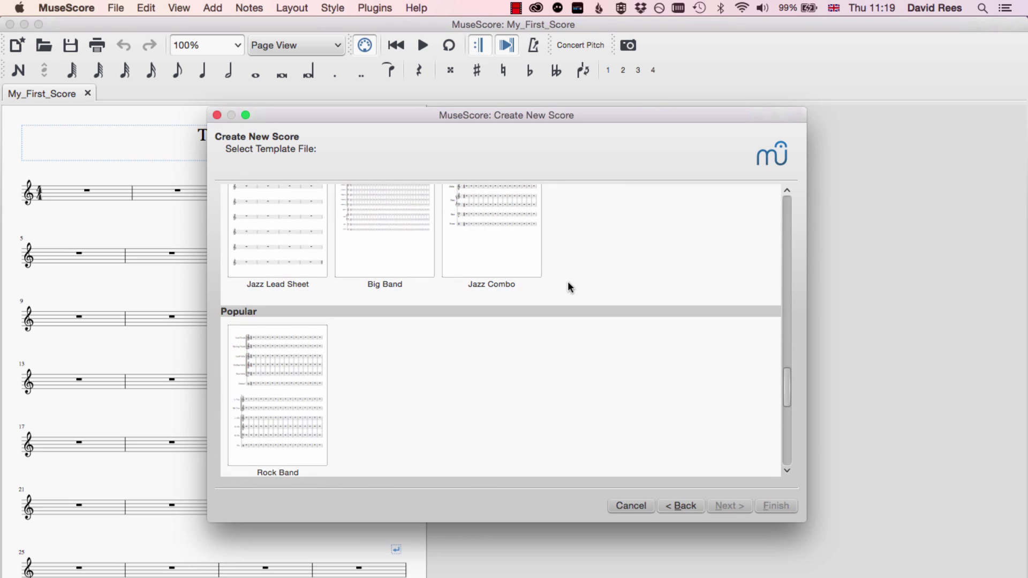
scroll(568, 288, down, 6)
scroll(571, 288, down, 1)
scroll(569, 287, down, 5)
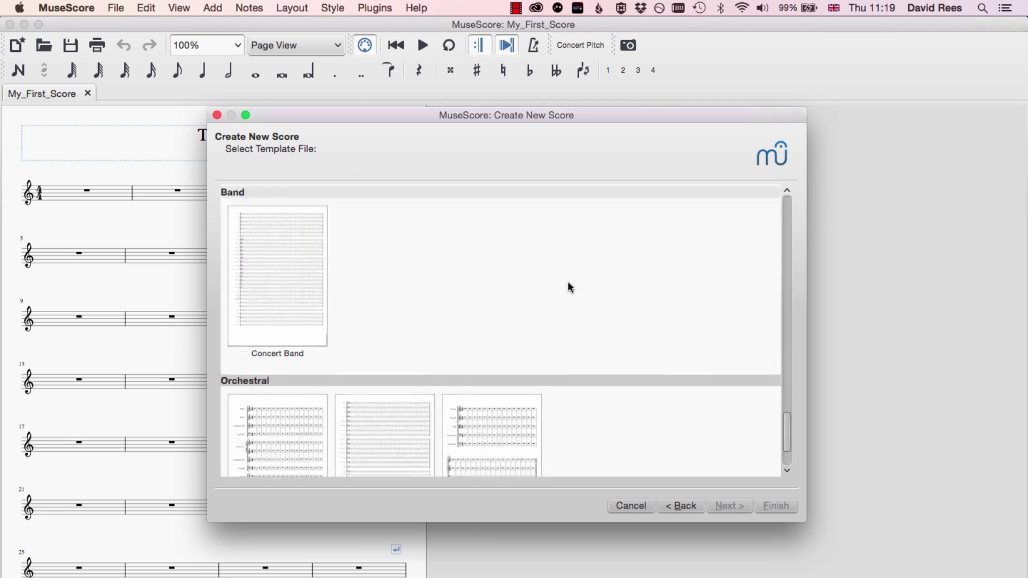
scroll(569, 286, up, 15)
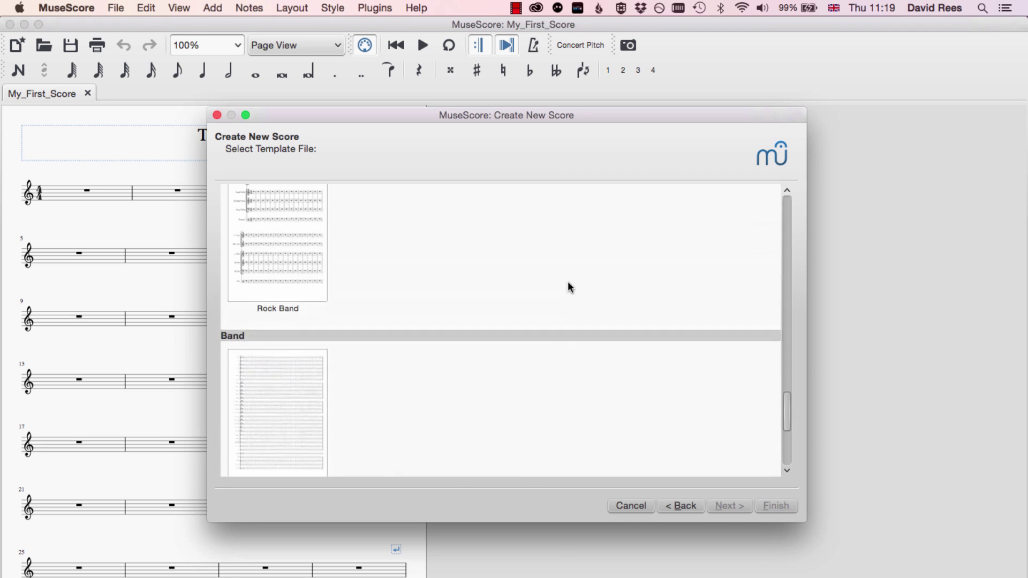
scroll(567, 281, down, 3)
scroll(568, 281, up, 4)
scroll(567, 281, down, 6)
scroll(568, 282, up, 4)
scroll(567, 281, down, 8)
scroll(567, 281, down, 4)
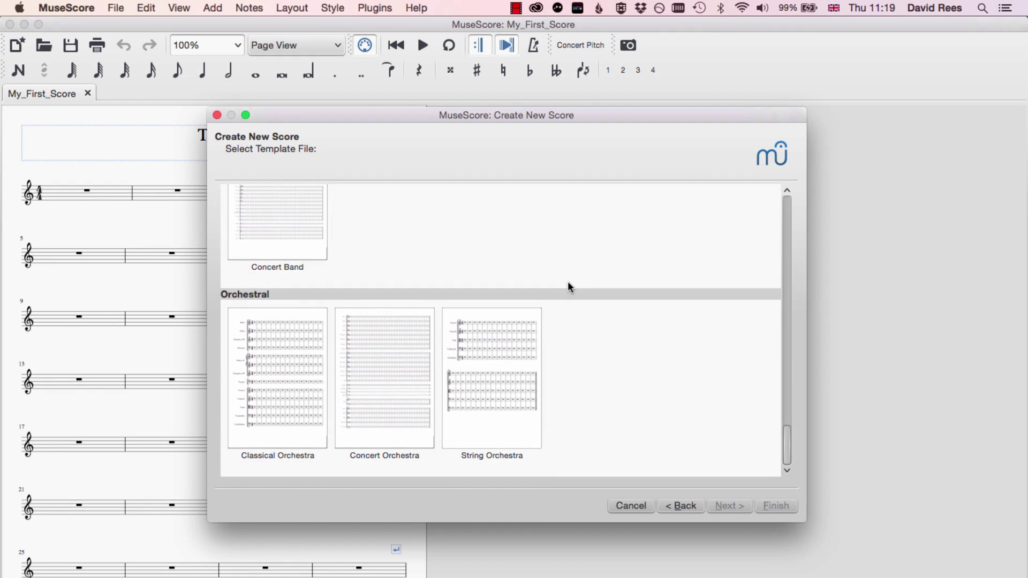
scroll(569, 285, up, 20)
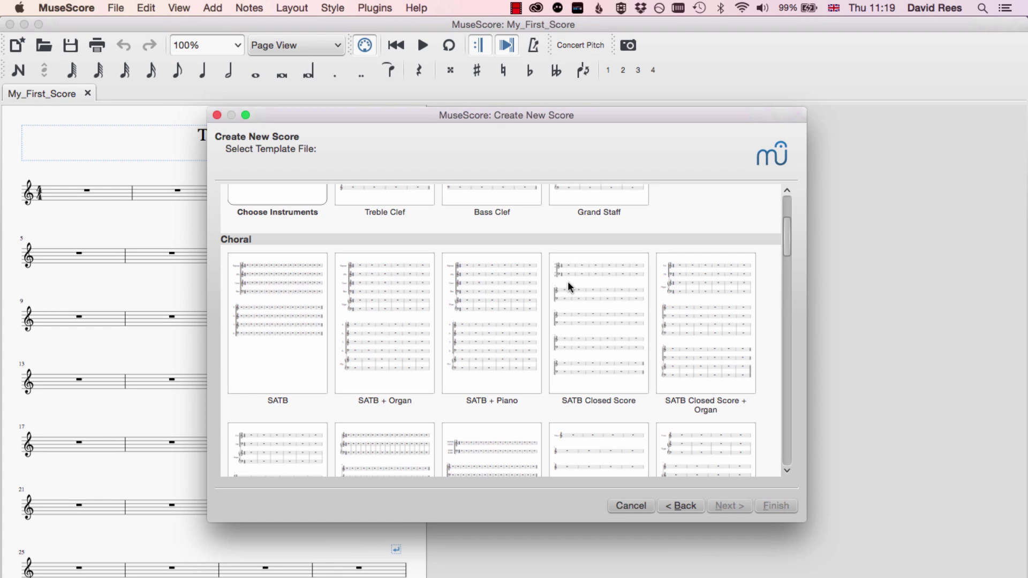
scroll(568, 281, up, 5)
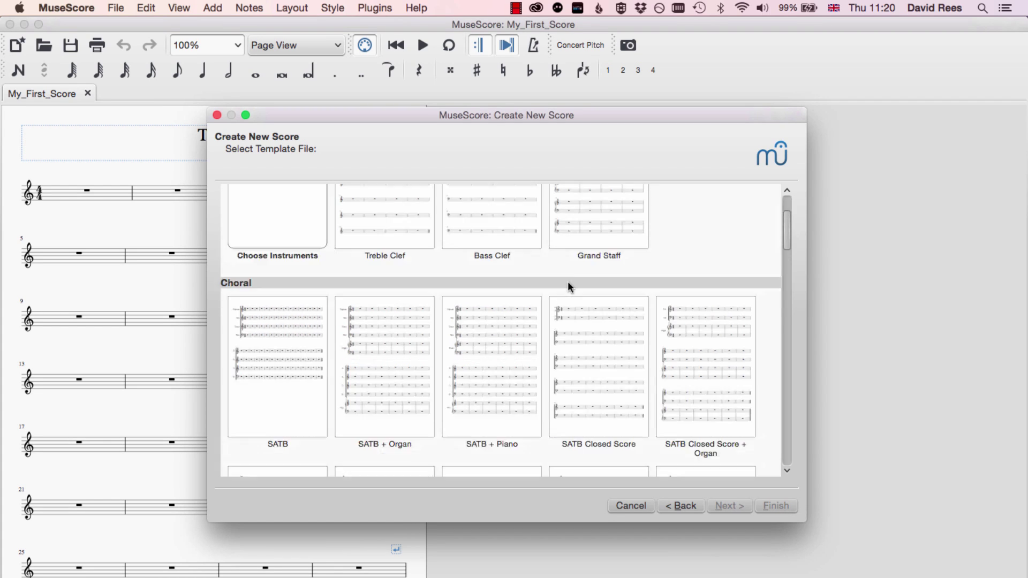
- Select the Choose Instruments template
click(352, 306)
scroll(353, 310, down, 6)
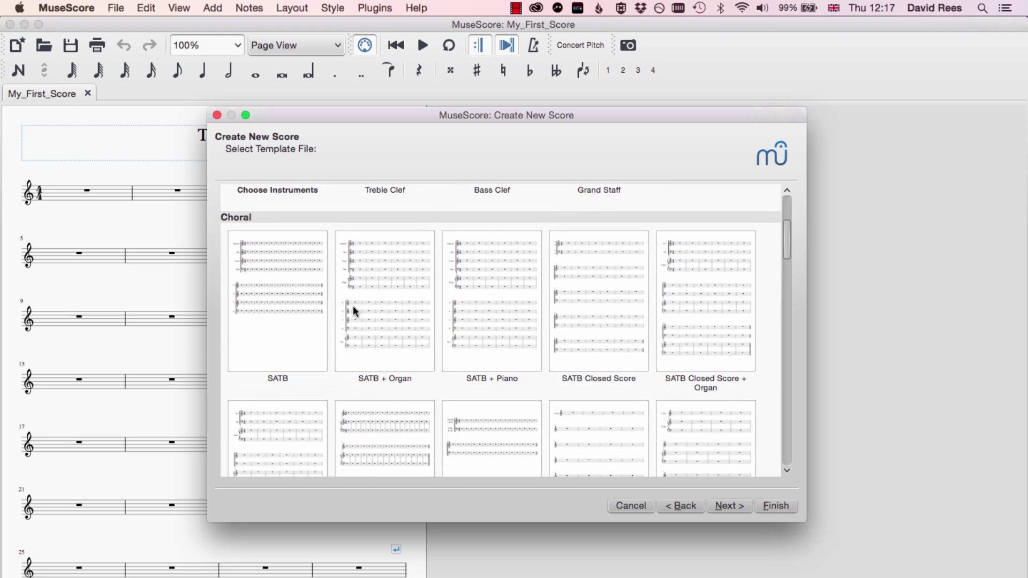
scroll(353, 309, down, 3)
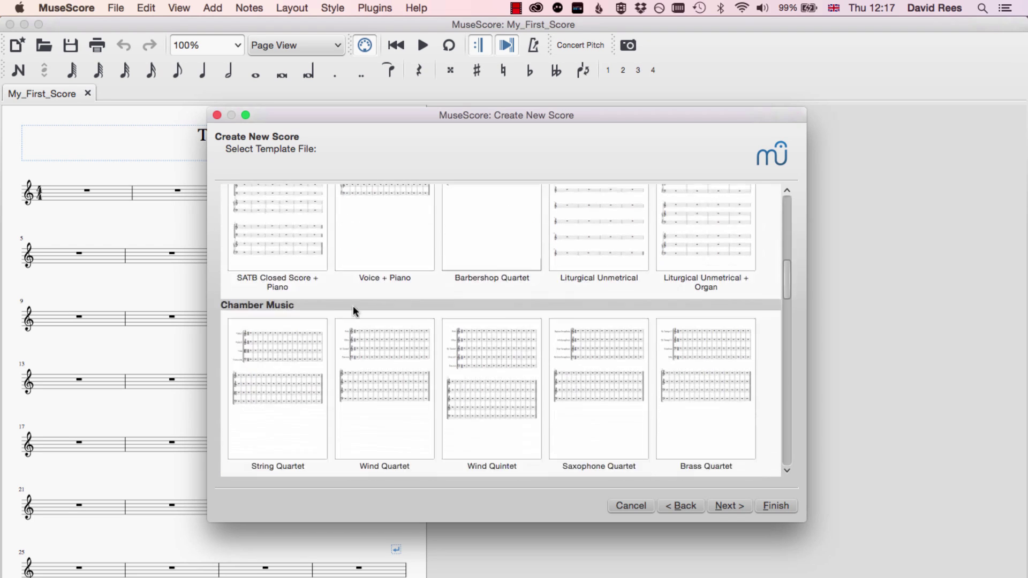
scroll(353, 309, up, 6)
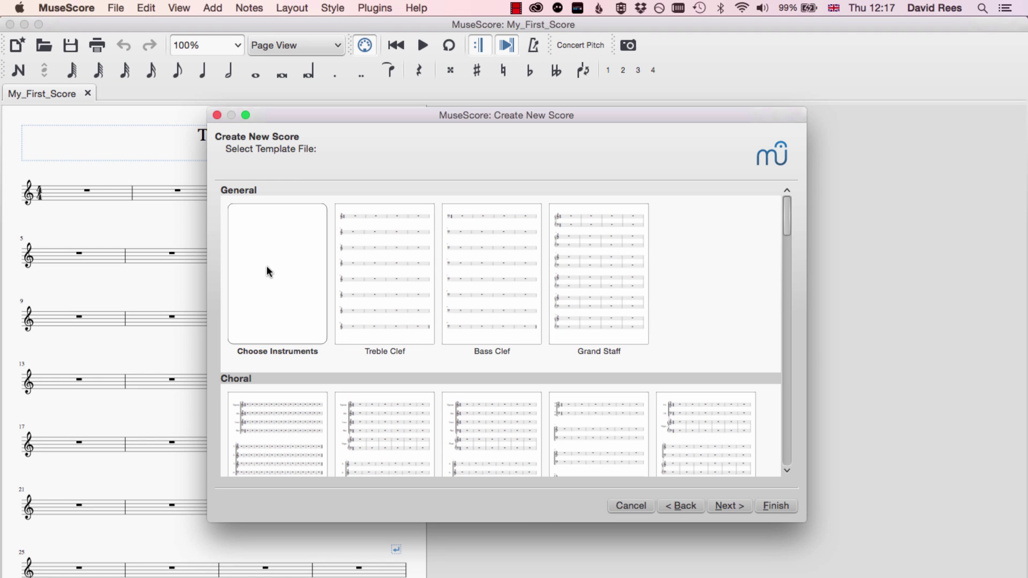
- Open the instrument list, expand the Keyboards group and add Piano
double_click(256, 275)
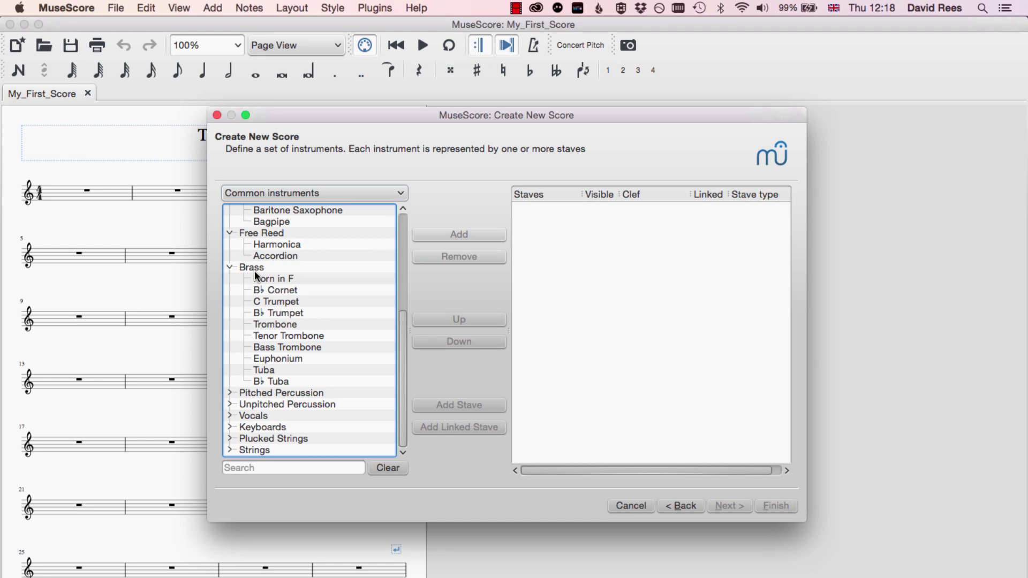
scroll(316, 264, up, 5)
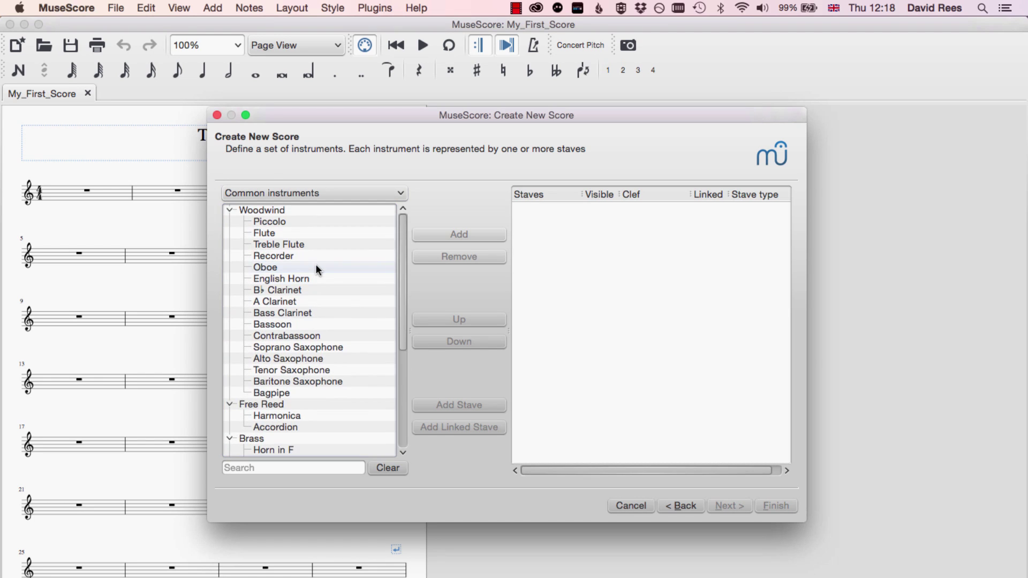
scroll(316, 264, down, 5)
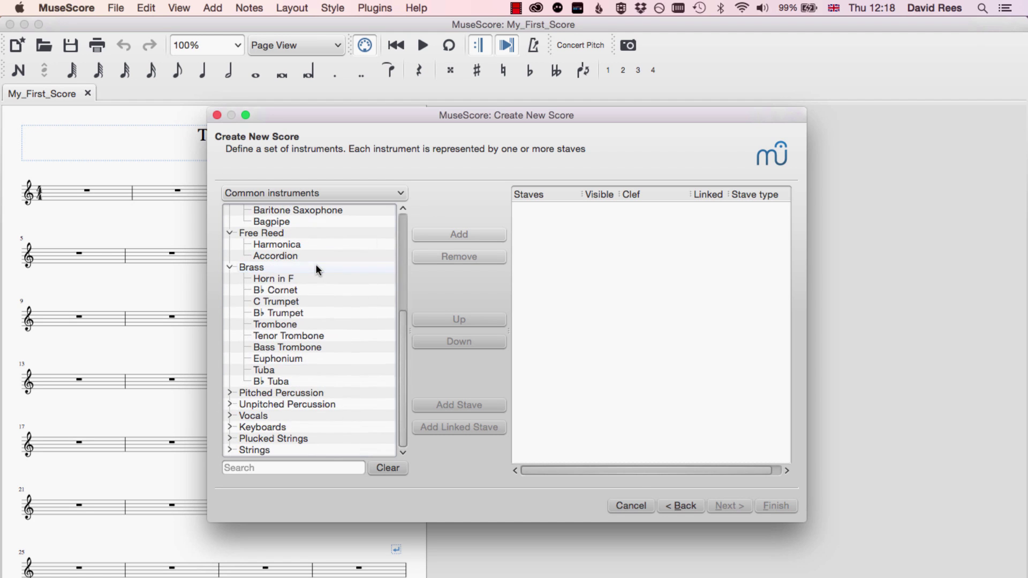
click(232, 392)
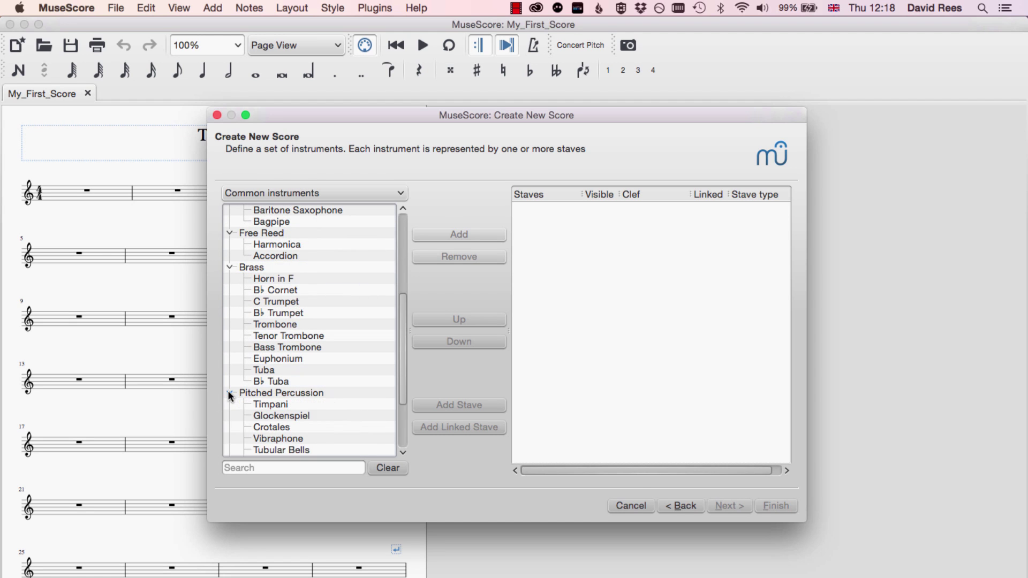
scroll(228, 391, down, 3)
click(230, 405)
scroll(230, 410, down, 3)
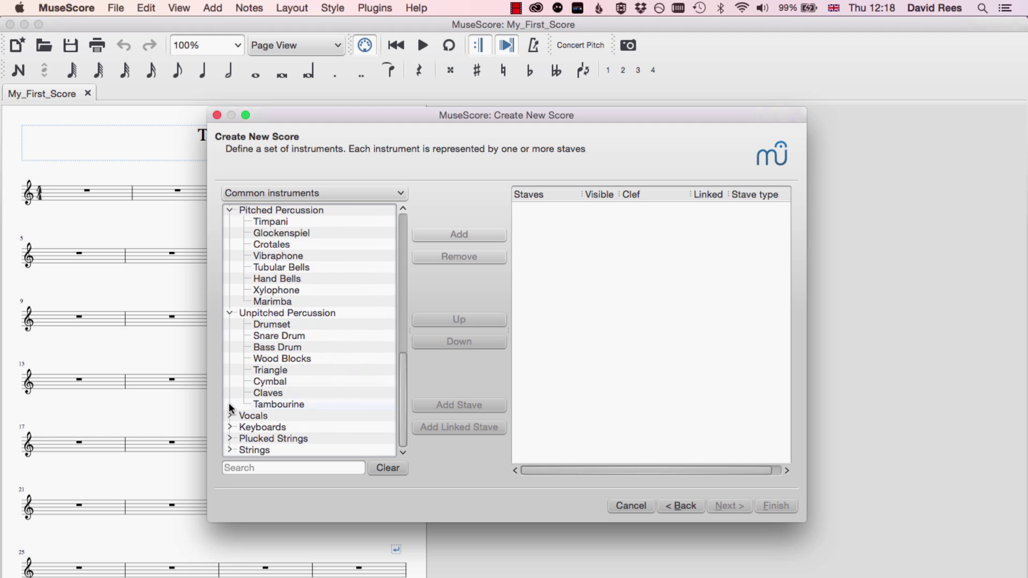
click(229, 416)
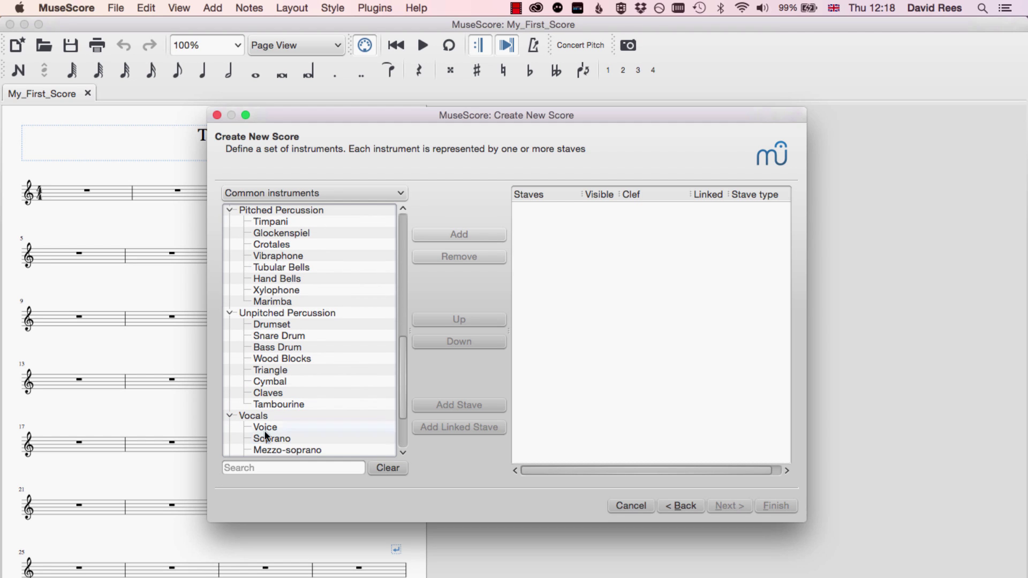
scroll(272, 433, down, 3)
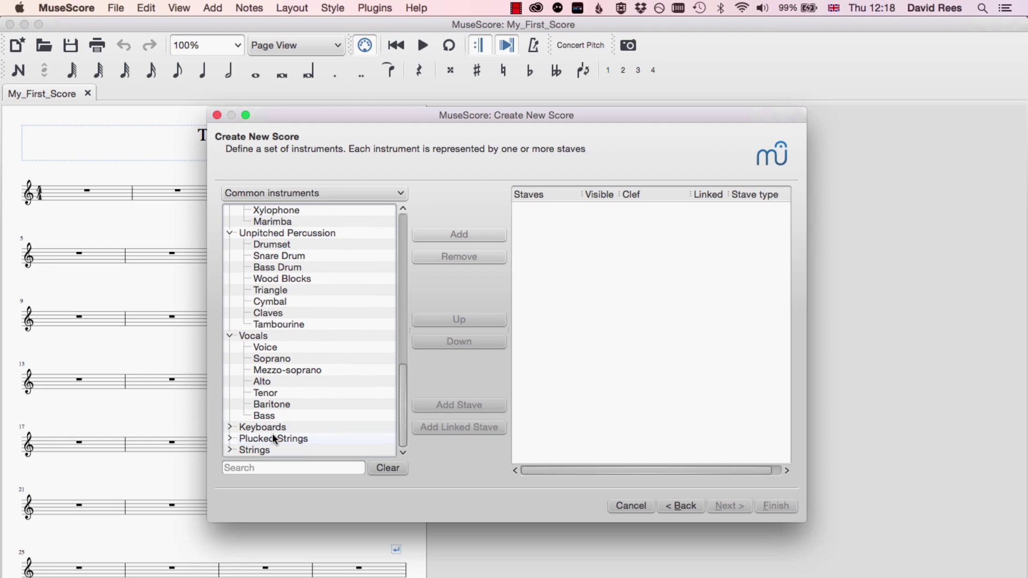
click(231, 426)
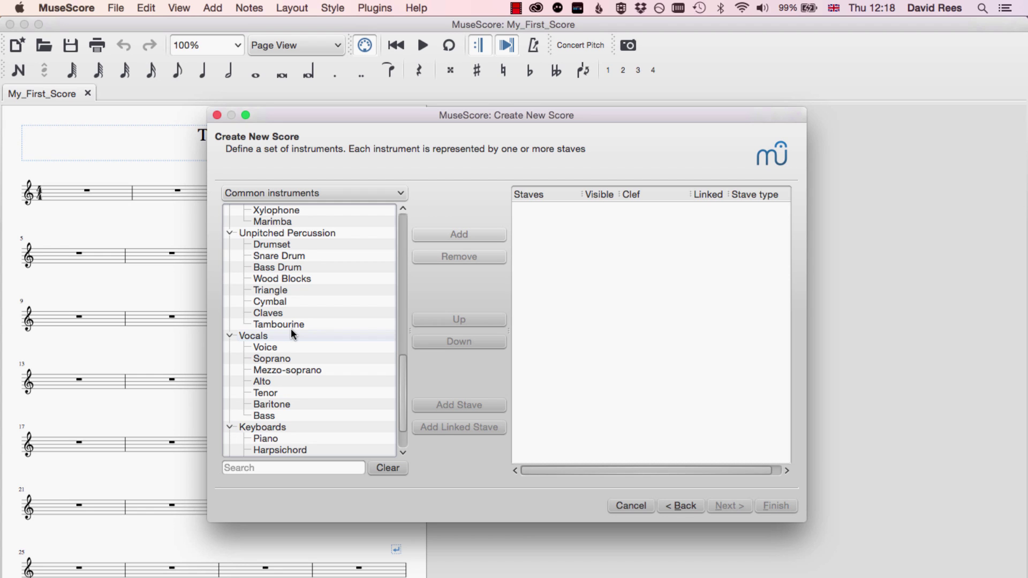
scroll(332, 335, down, 2)
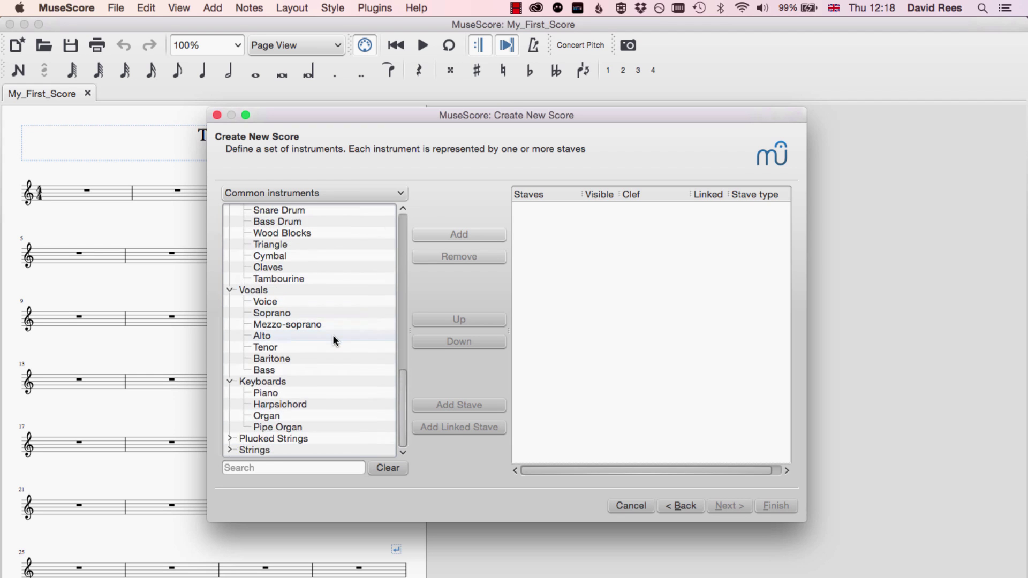
click(268, 394)
click(464, 234)
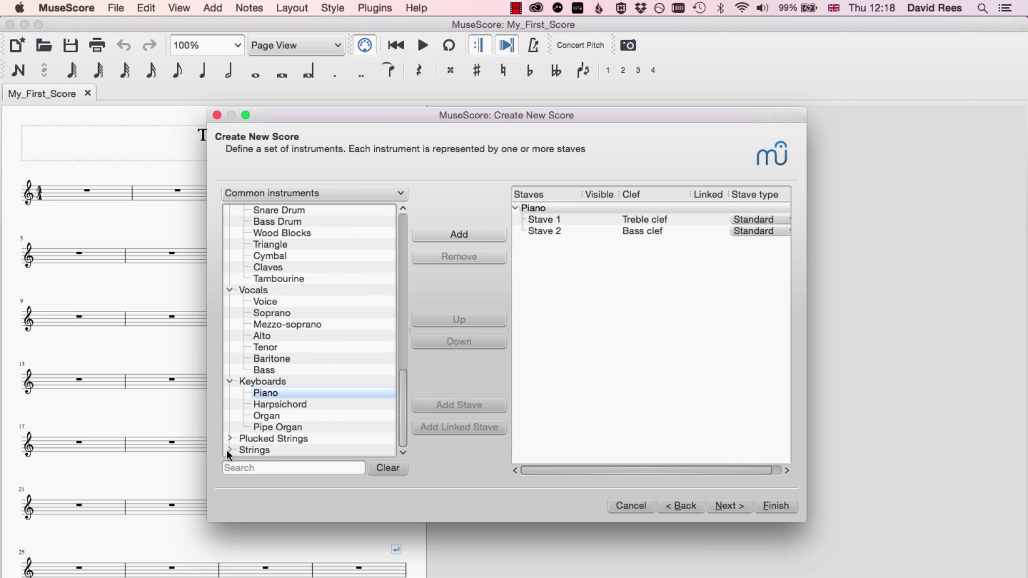
- Add Violin and Violoncello from Strings, then select Violin in the chosen list
click(229, 451)
scroll(227, 448, down, 3)
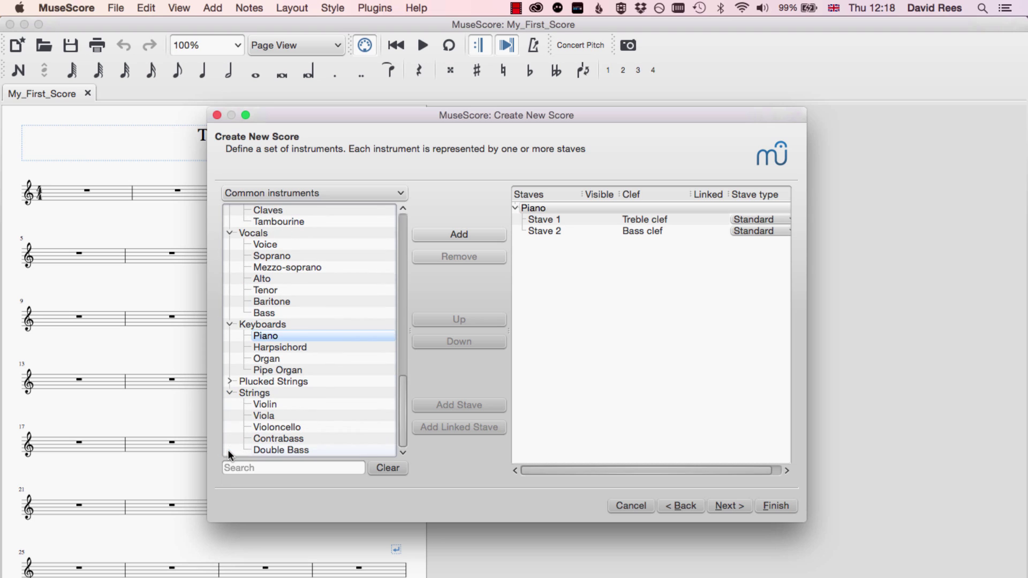
click(274, 404)
click(465, 235)
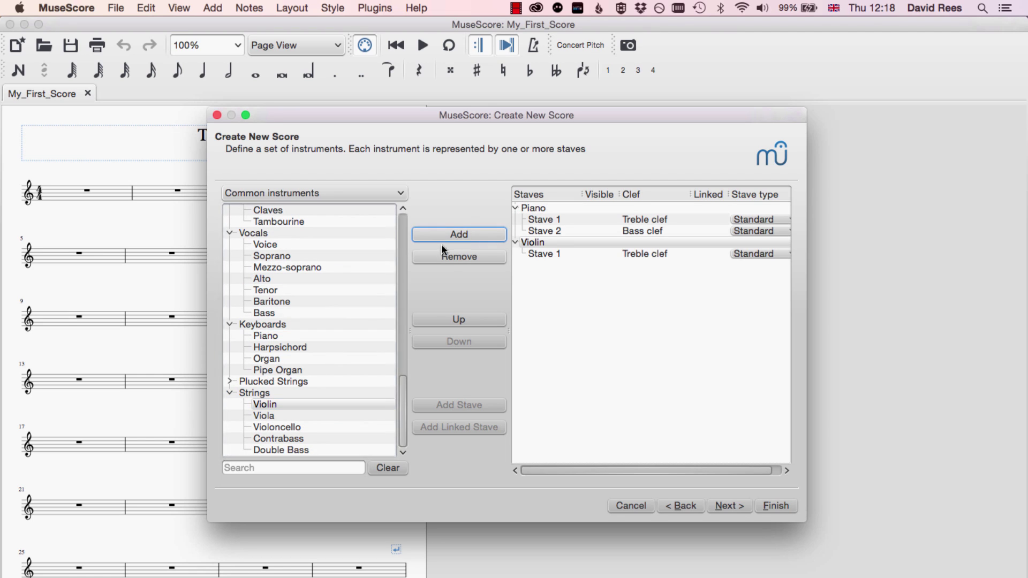
click(278, 427)
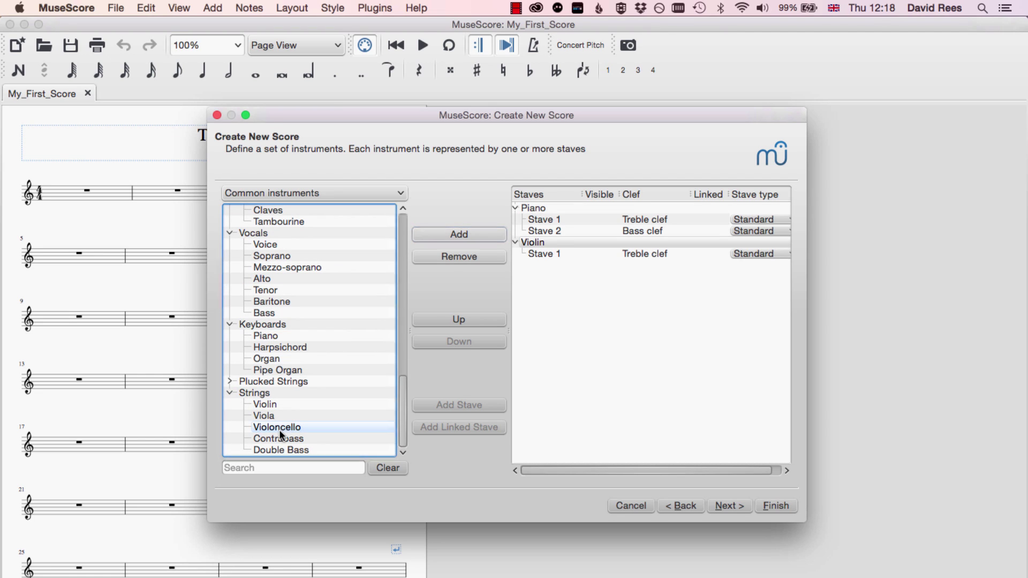
click(476, 240)
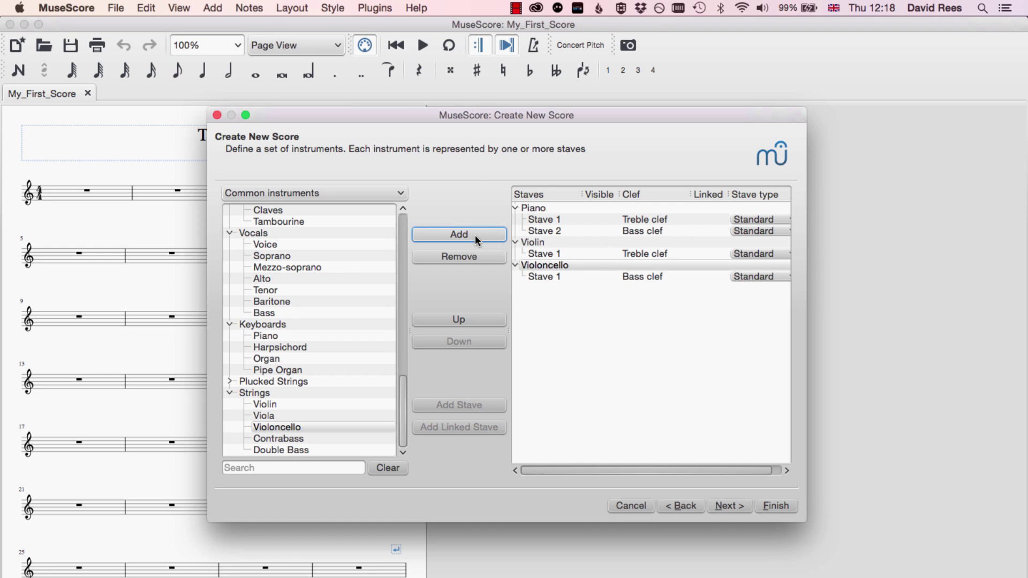
click(522, 279)
click(543, 244)
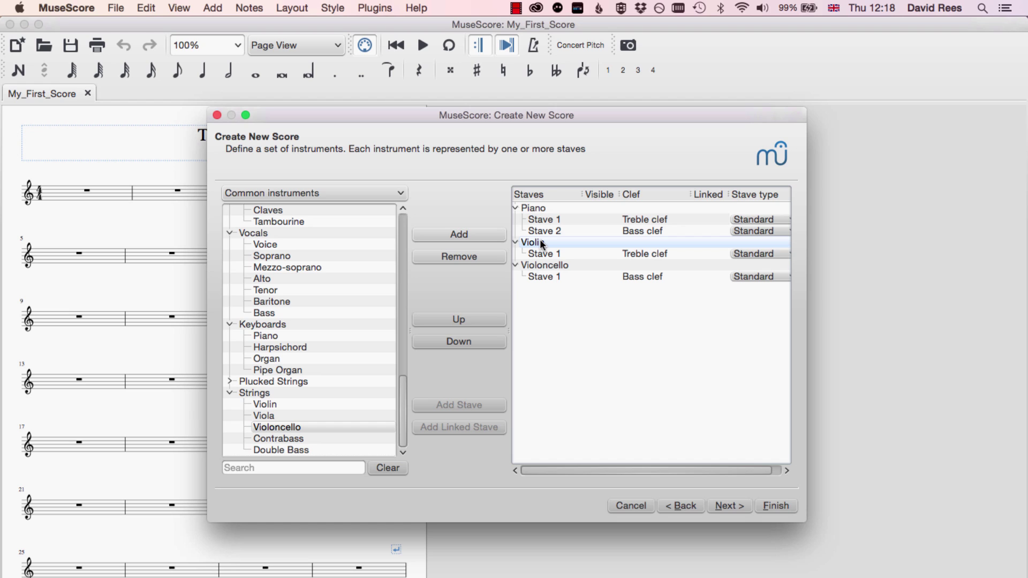
- Reorder the instruments to Violin, Violoncello, Piano and leave the instruments page
click(478, 256)
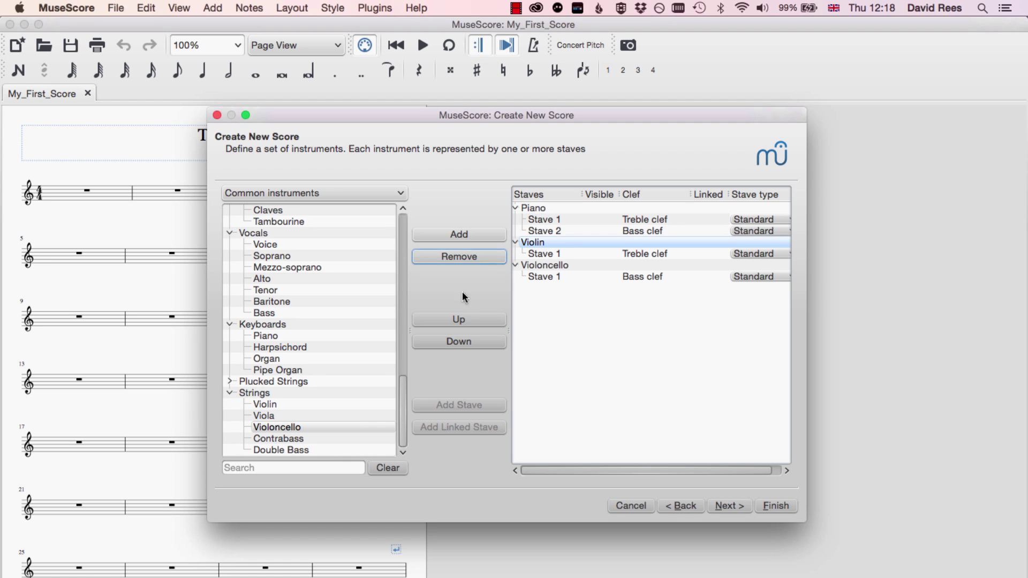
click(465, 320)
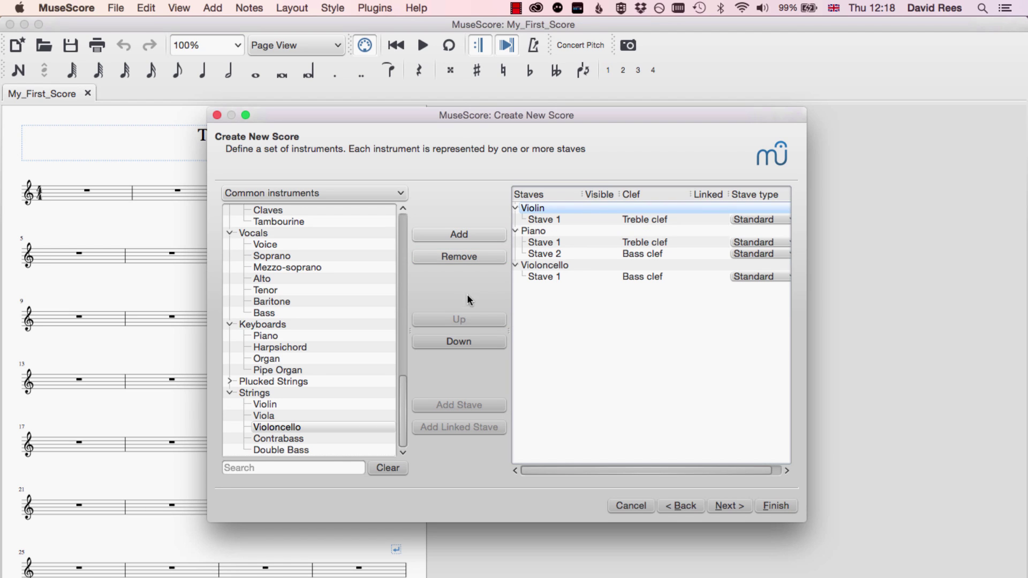
click(471, 342)
click(553, 266)
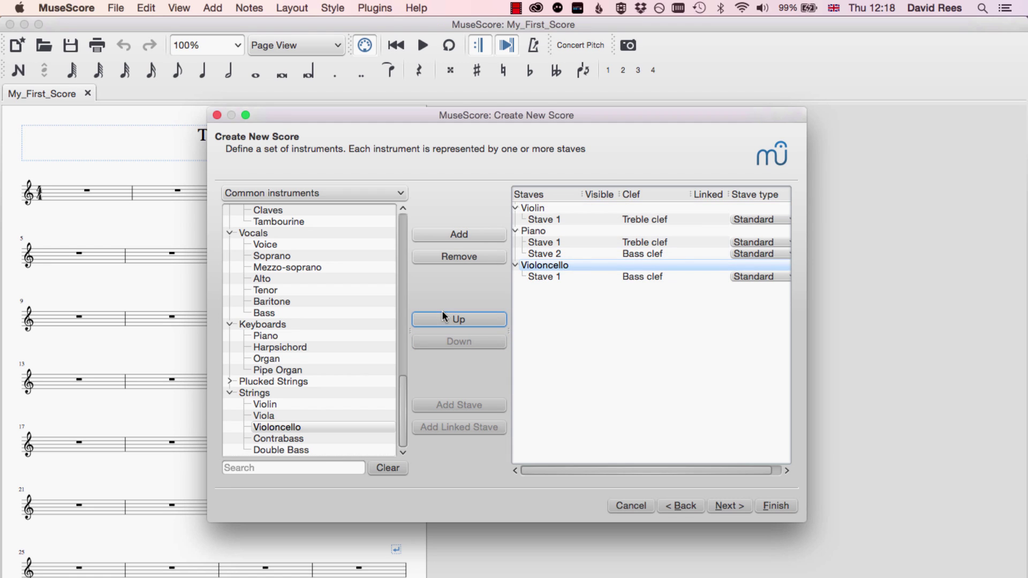
click(459, 319)
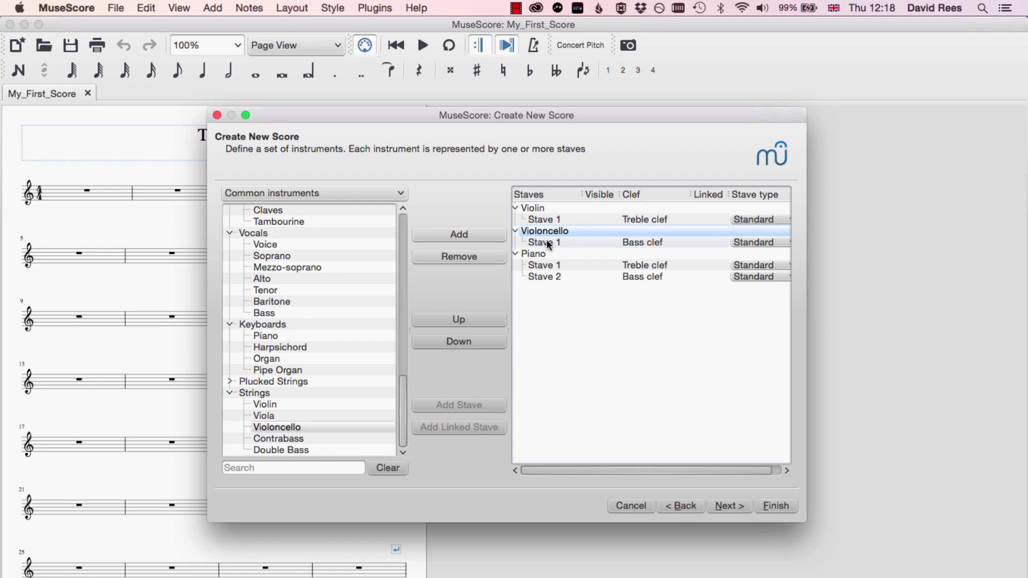
click(675, 505)
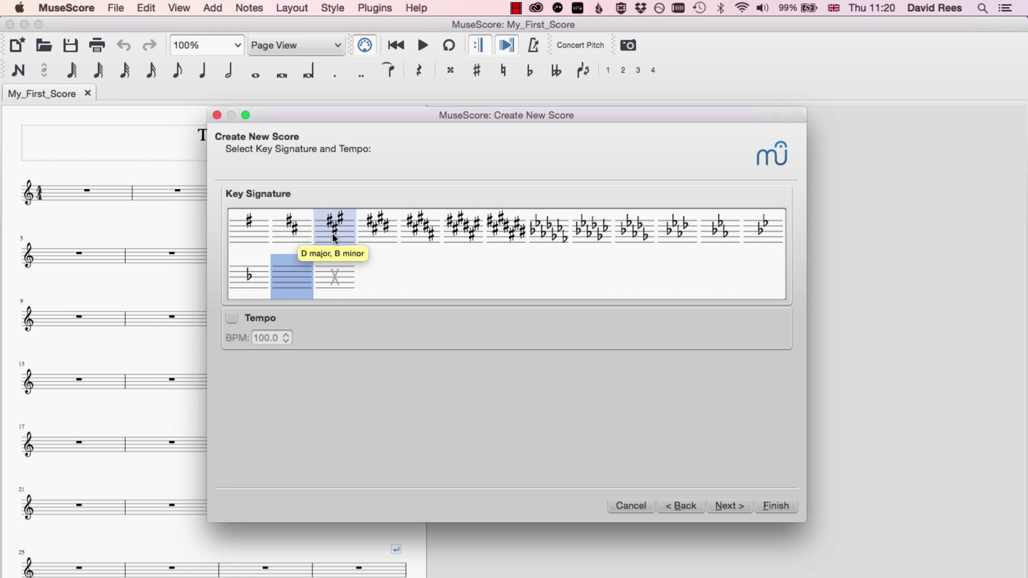
- Pick the four-sharp E major key and enable a tempo marking of 120 BPM
click(384, 231)
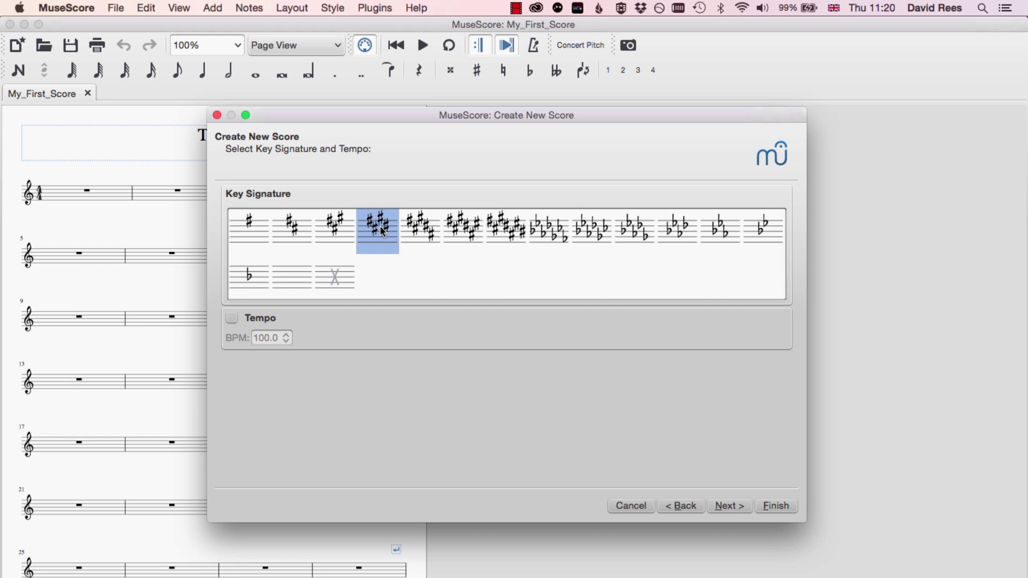
click(237, 318)
click(288, 335)
click(288, 335)
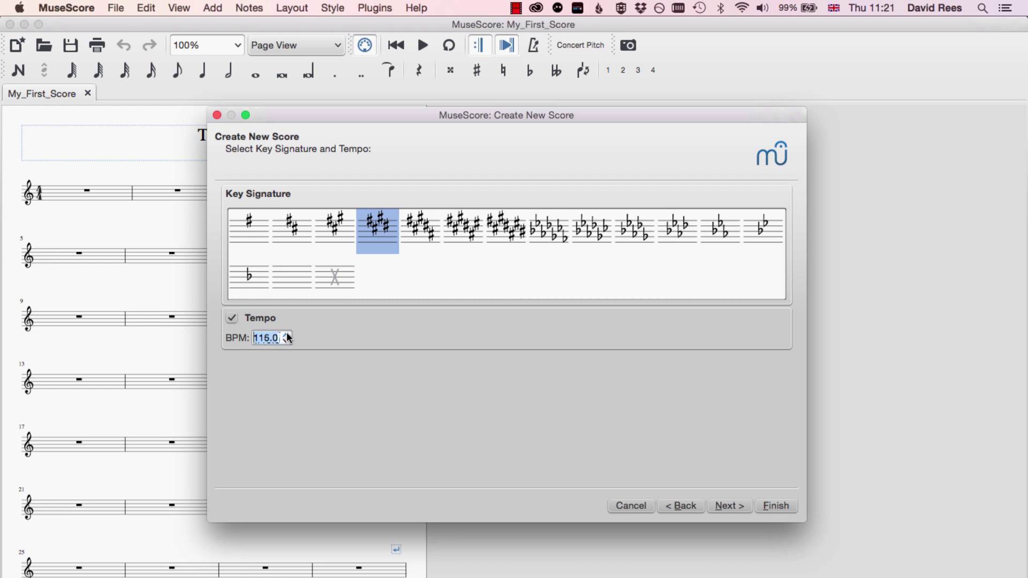
click(287, 334)
click(729, 507)
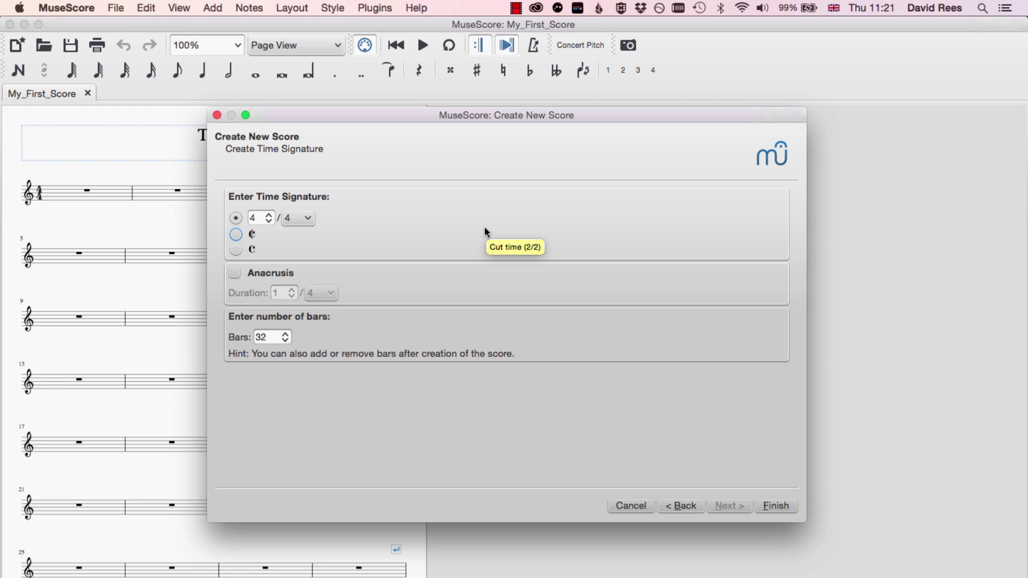
- Set the time signature to 9/8: beat unit 8, nine beats per bar
click(266, 219)
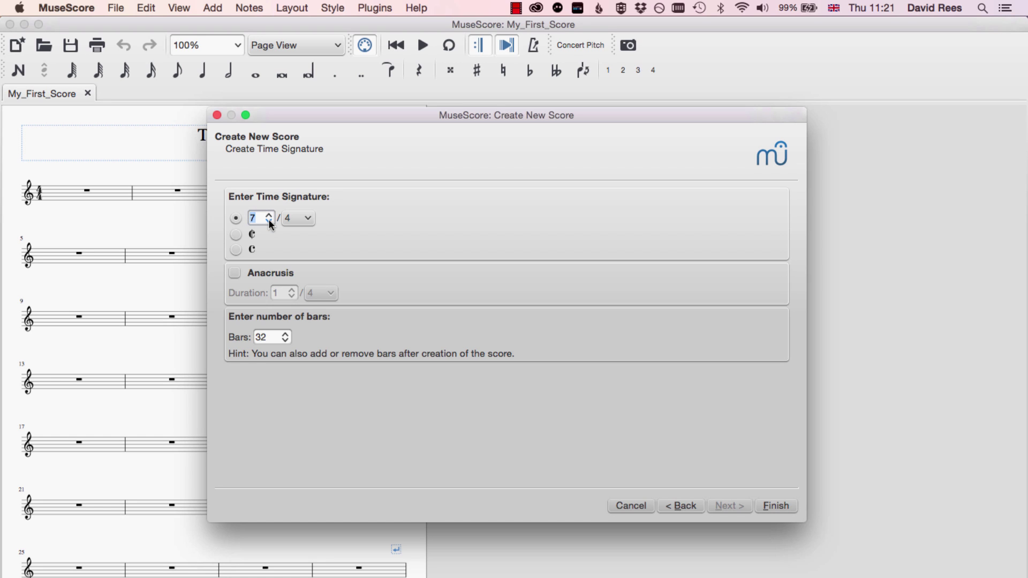
click(303, 218)
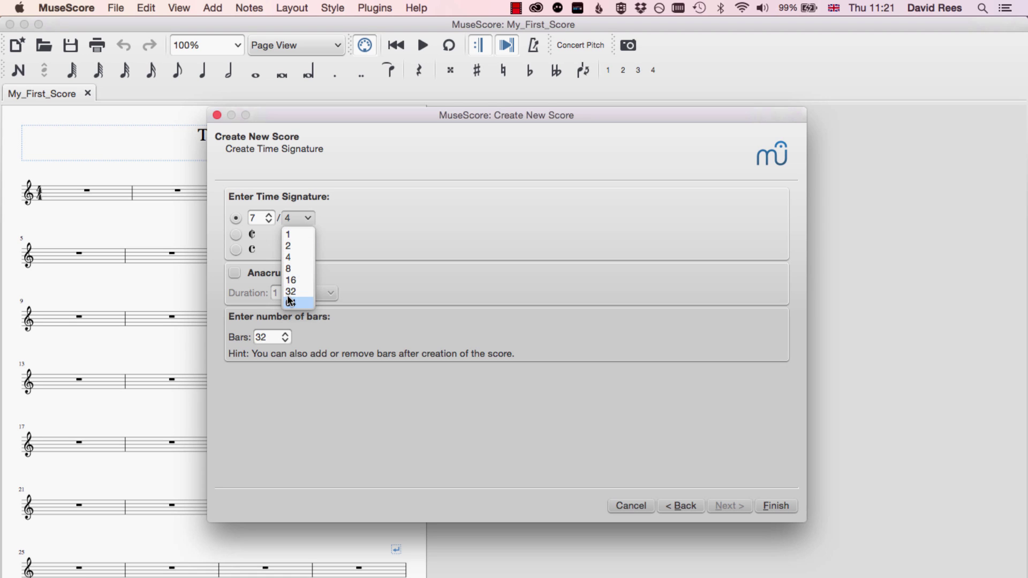
click(306, 269)
click(270, 215)
click(270, 215)
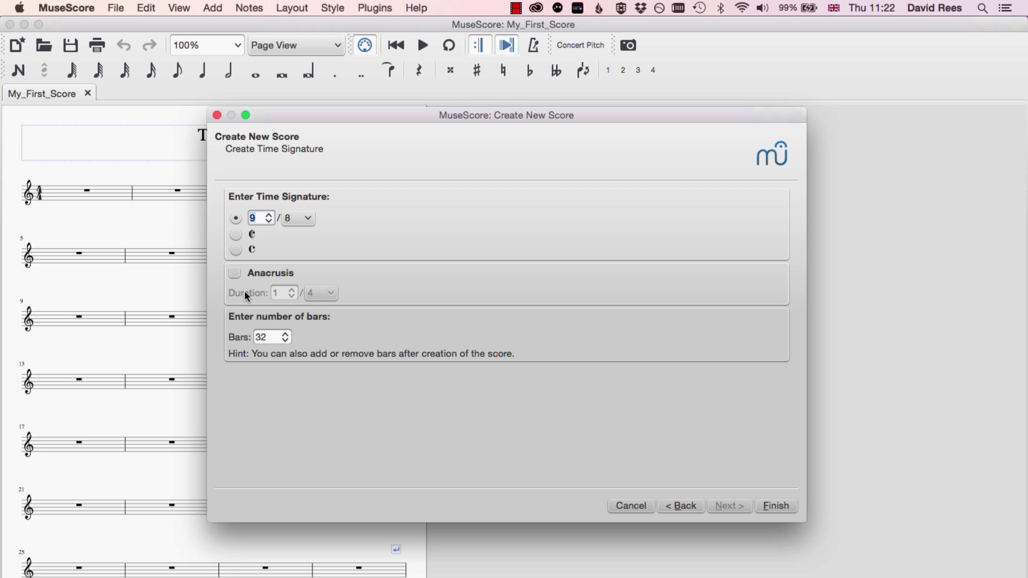
- Tick Anacrusis, set the time signature to 3/4, and keep 32 bars
click(234, 273)
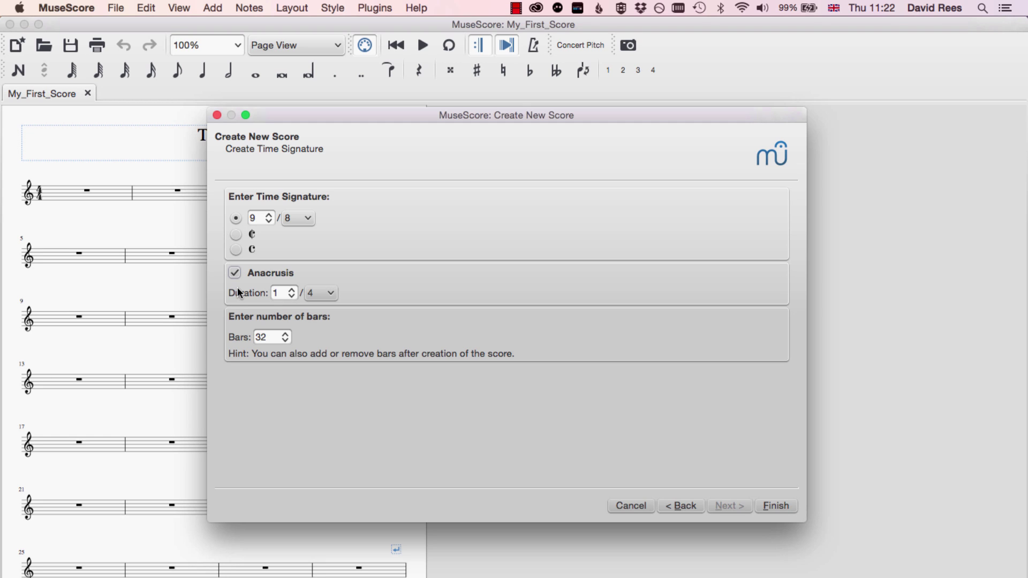
click(260, 221)
click(303, 219)
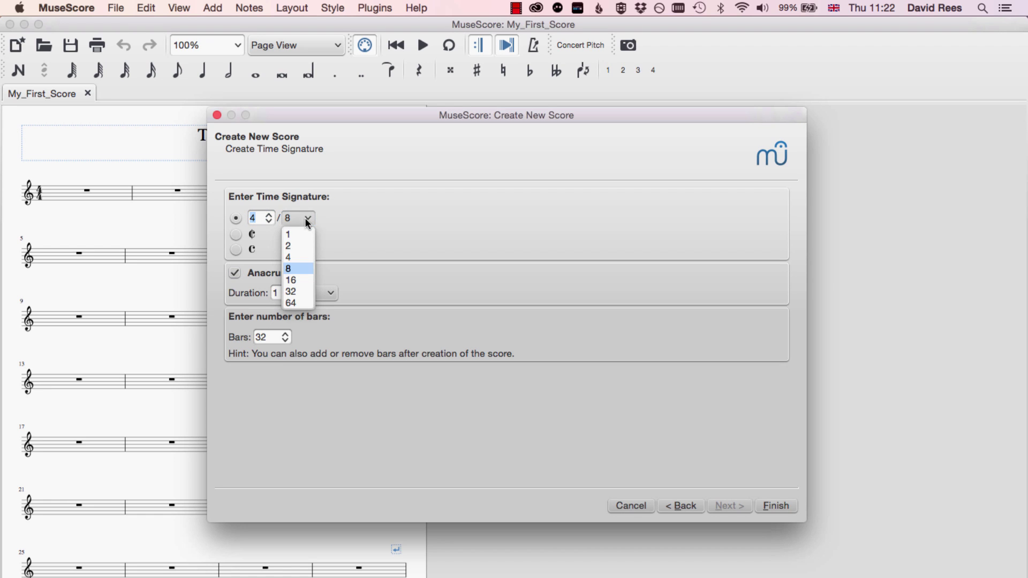
click(269, 219)
click(269, 220)
click(304, 218)
click(291, 256)
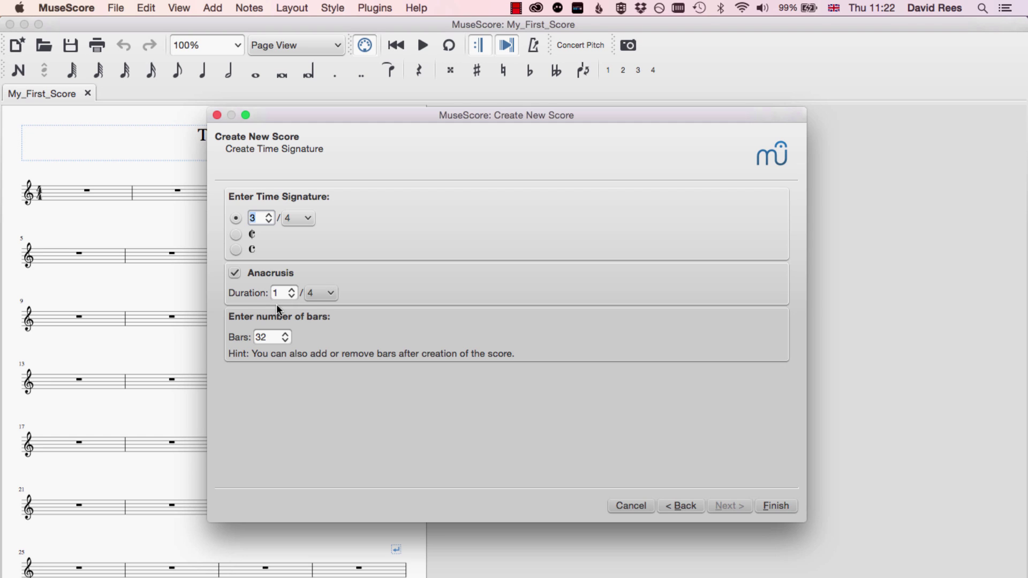
click(268, 337)
- Finish the wizard so 'Dave's Tune' opens as a new score
click(773, 509)
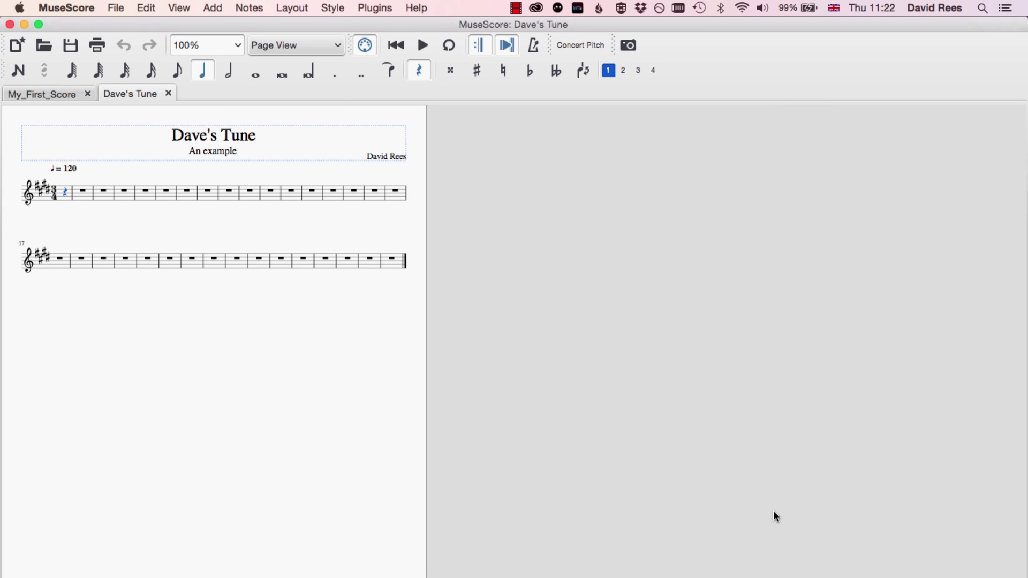